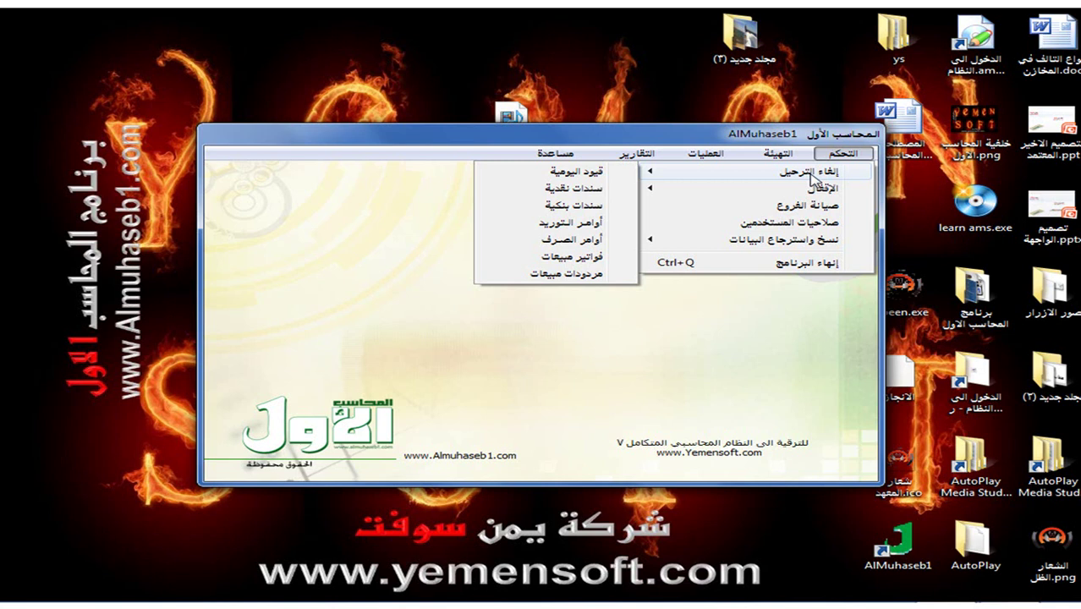
# Start a new payment voucher (سندات الصرف) paid in cash (نقدا) from cash box 1, صندوق ريال
pyautogui.click(598, 355)
pyautogui.click(684, 157)
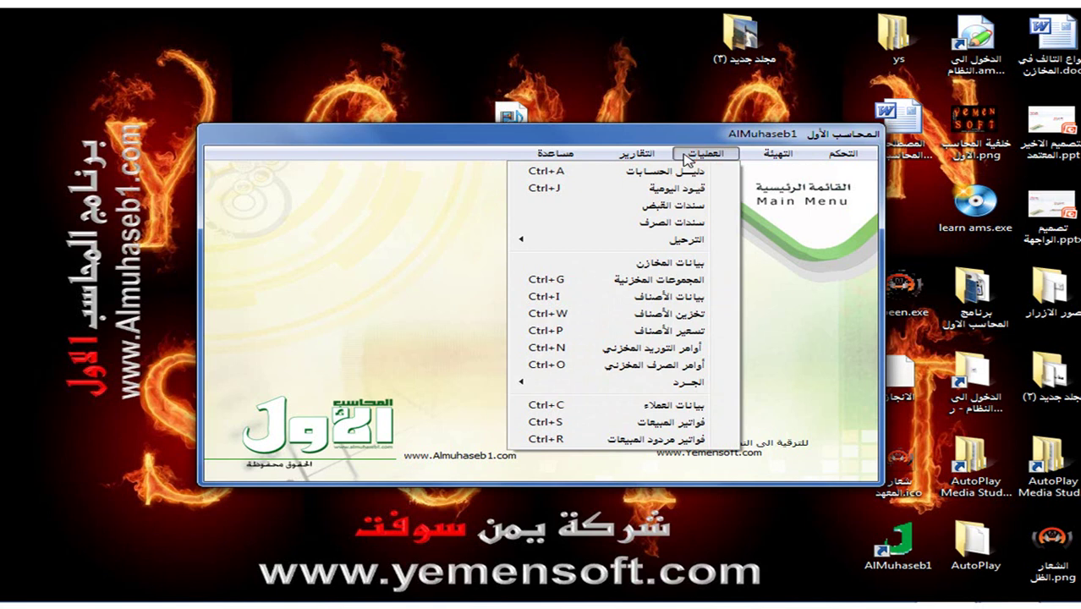
pyautogui.click(674, 223)
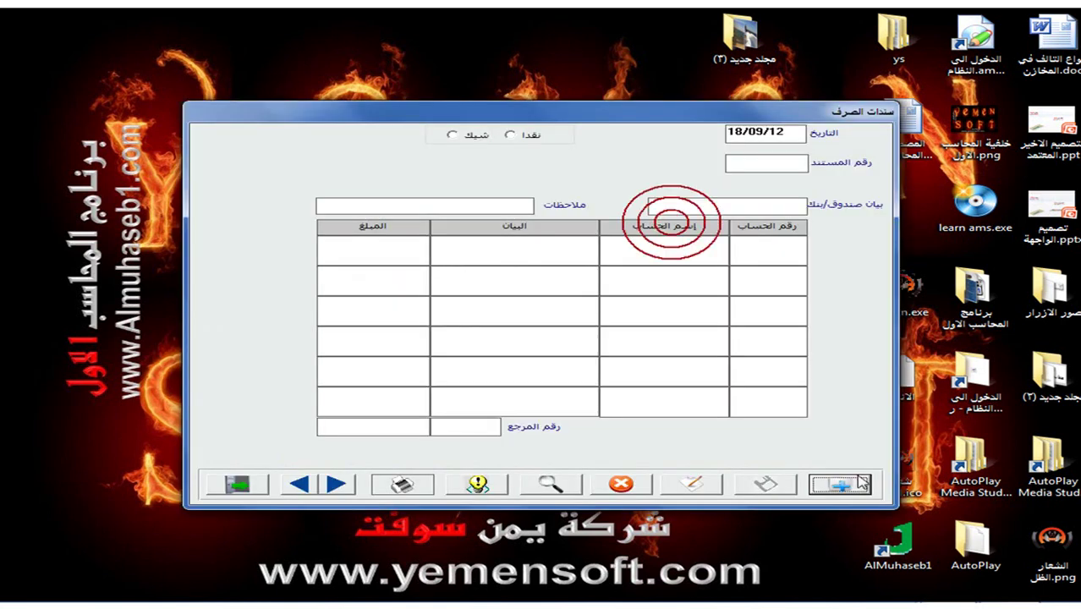
pyautogui.click(510, 135)
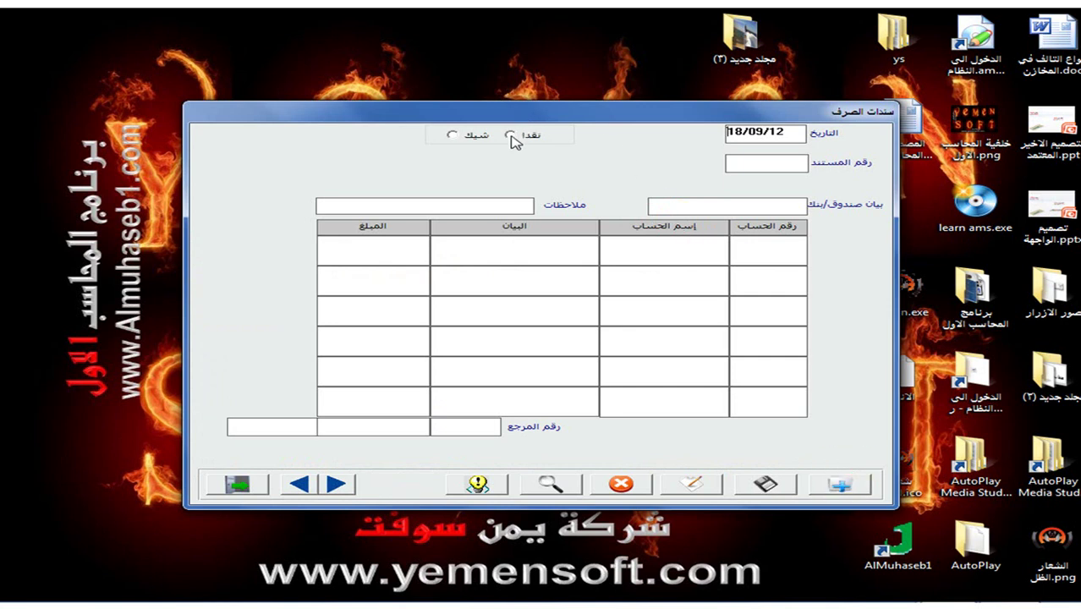
pyautogui.click(593, 136)
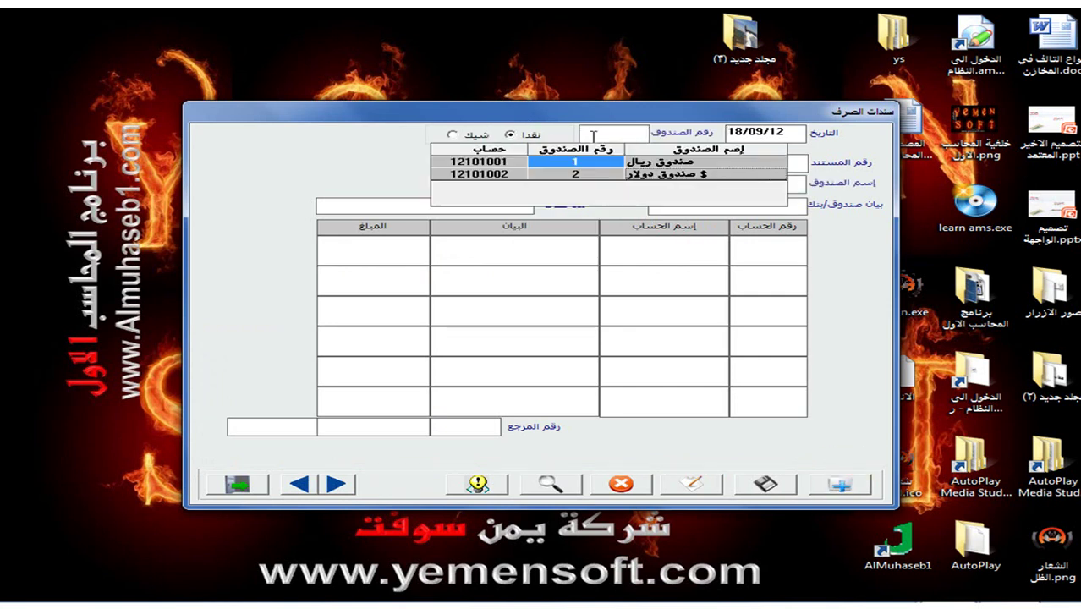
pyautogui.doubleClick(540, 159)
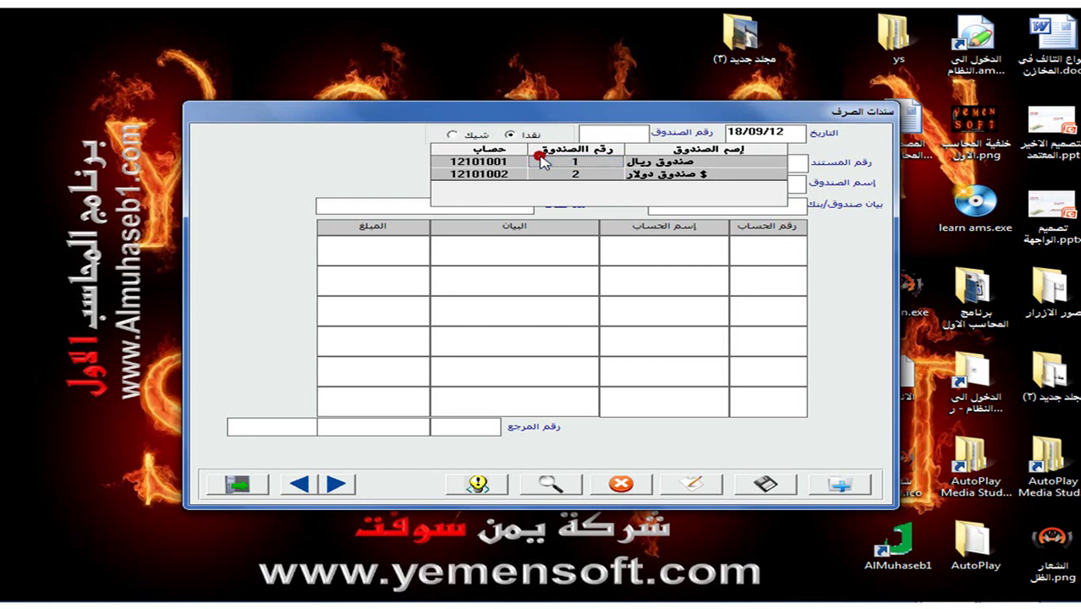
# Set the voucher's document number to 4 and its amount to 50000
pyautogui.click(761, 163)
pyautogui.write('4')
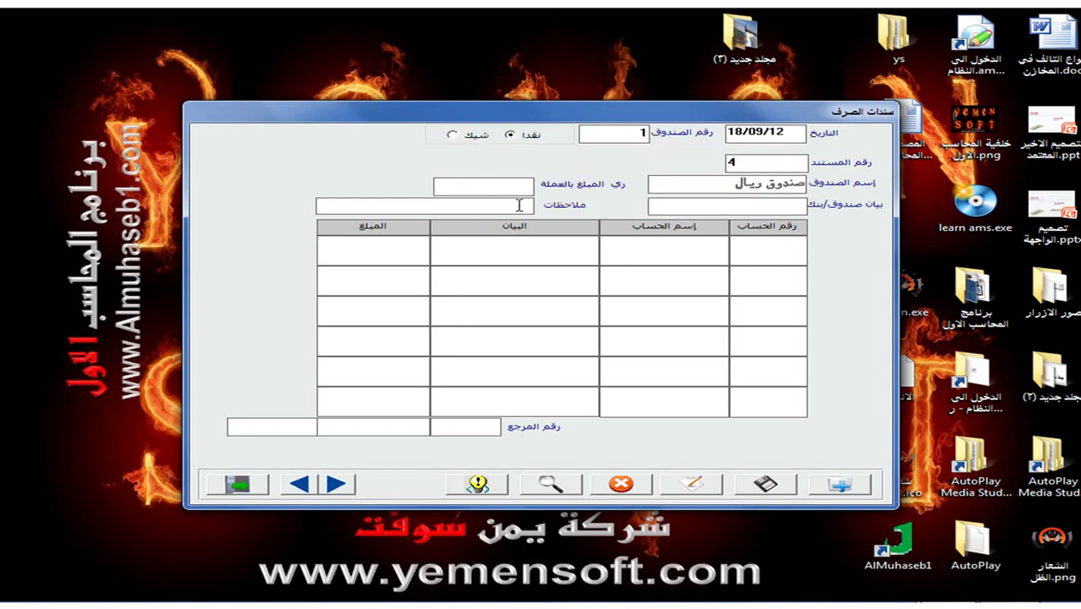
pyautogui.write('50000')
pyautogui.press('Return')
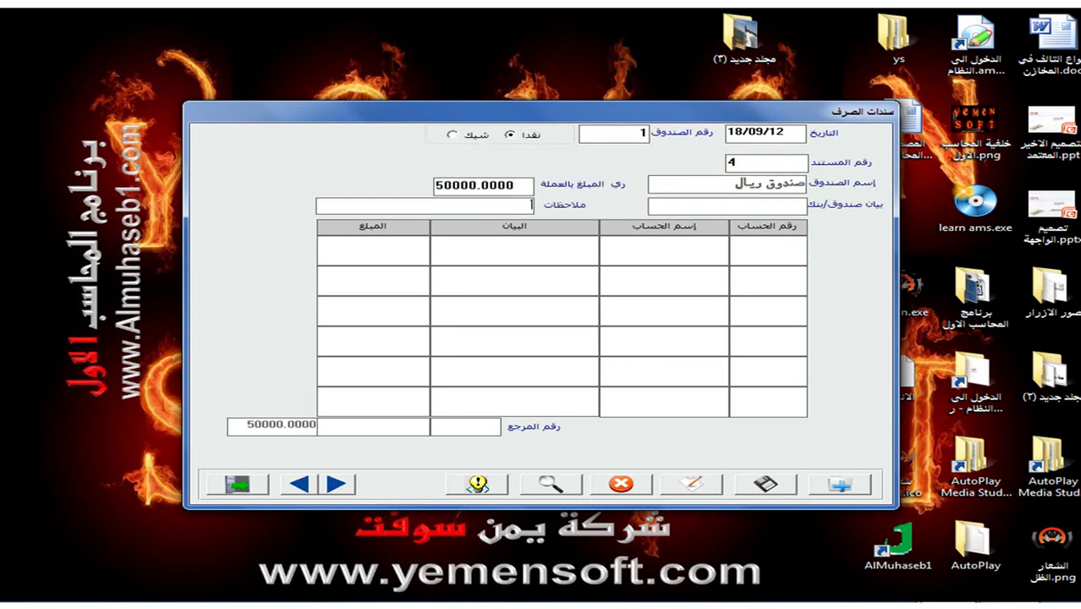
# Fill the first voucher line with the account شركة القمة لبيع السيارات and the description دفعة من الحساب
pyautogui.click(742, 254)
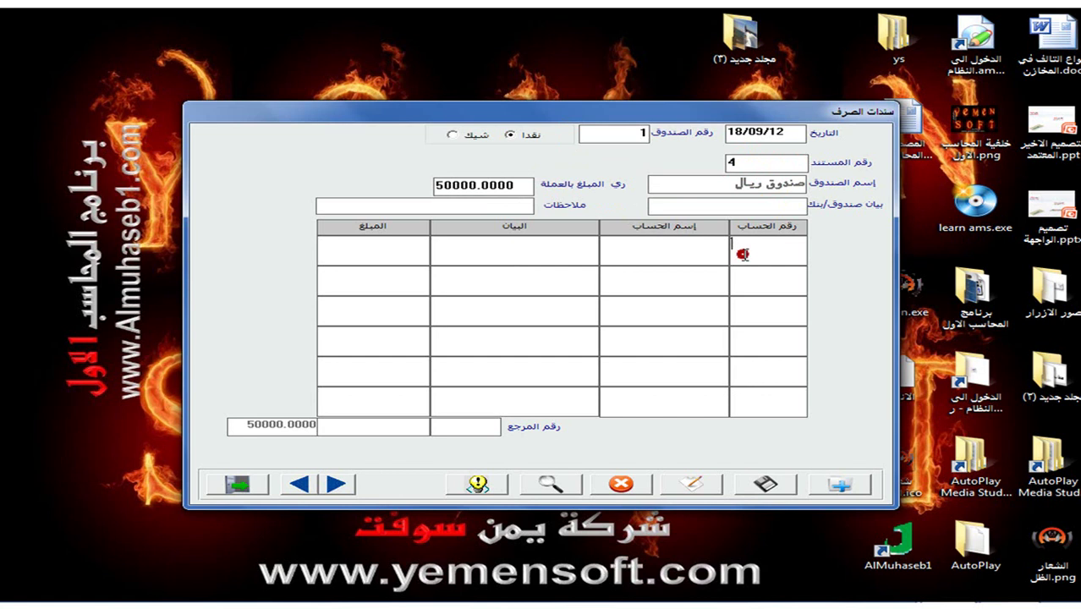
pyautogui.click(695, 256)
pyautogui.write('ال')
pyautogui.press('Return')
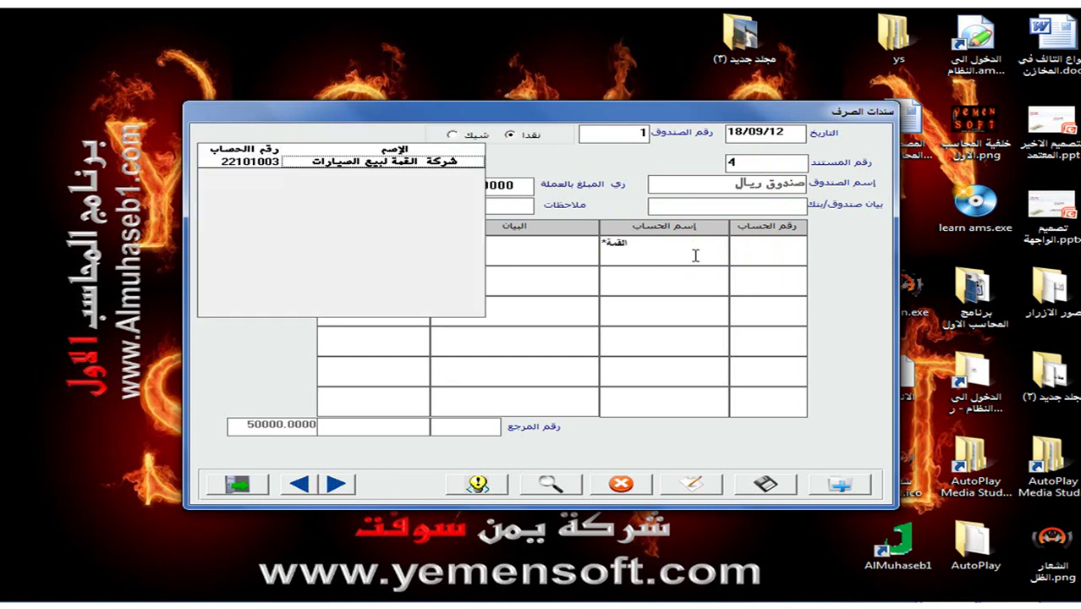
pyautogui.doubleClick(378, 161)
pyautogui.click(548, 245)
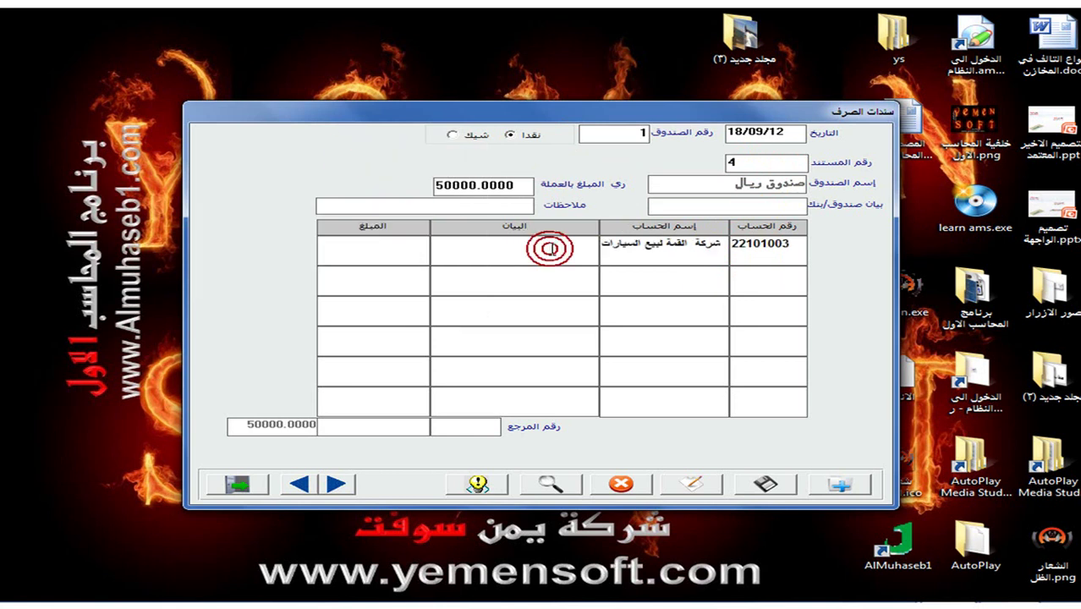
pyautogui.write('دفعة من الحساب')
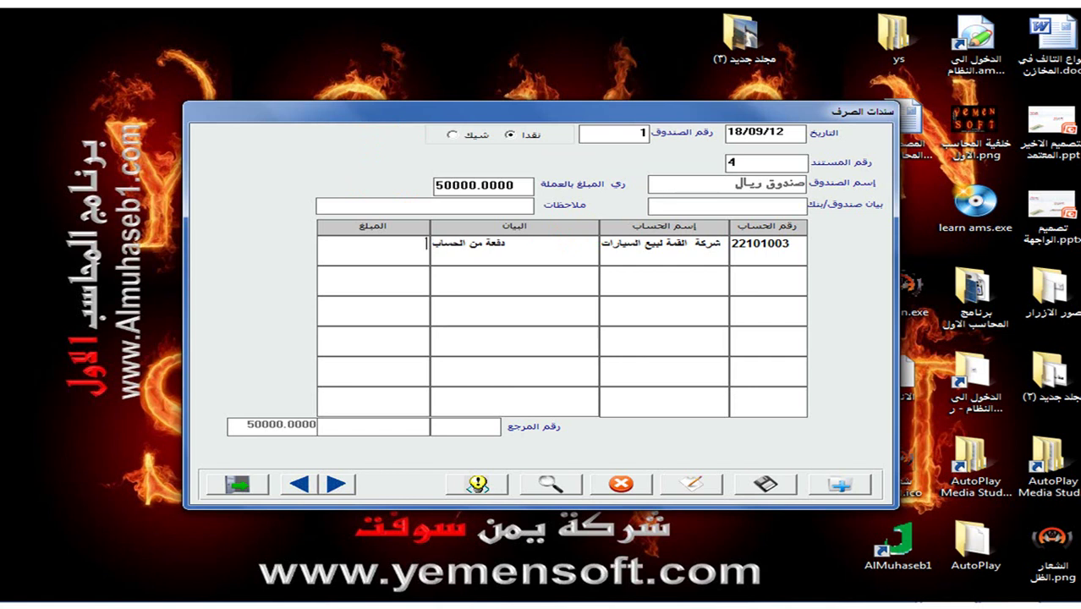
# Enter 5000 as the amount of the first voucher line
pyautogui.click(425, 243)
pyautogui.write('5000')
pyautogui.press('Return')
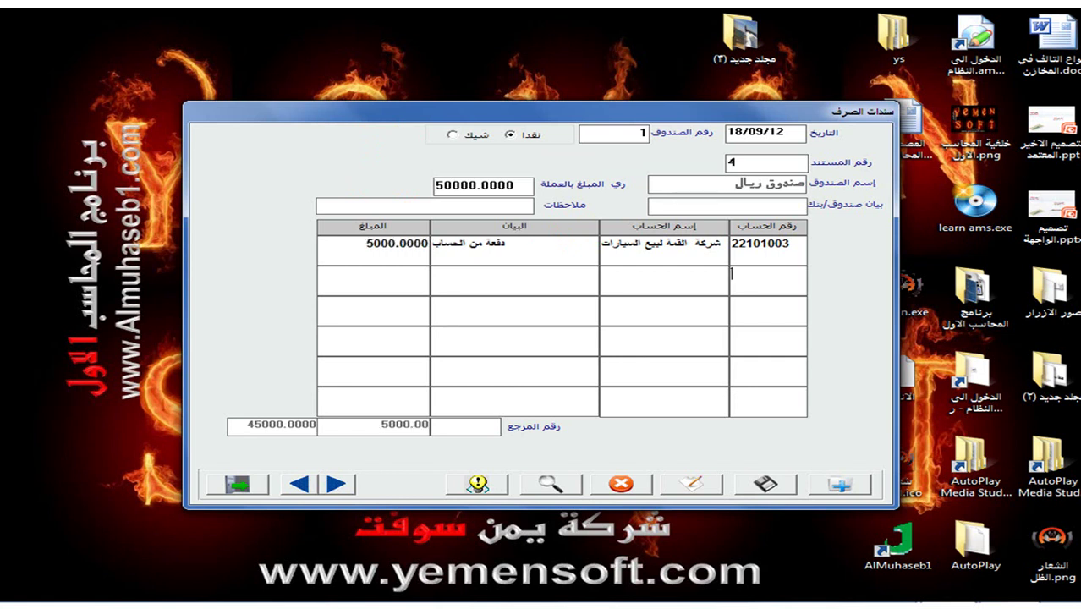
# Correct the first line's amount to 50000, and save and close the payment voucher
pyautogui.click(387, 242)
pyautogui.doubleClick(389, 244)
pyautogui.press('Delete')
pyautogui.write('50000')
pyautogui.press('Return')
pyautogui.click(765, 483)
pyautogui.click(238, 483)
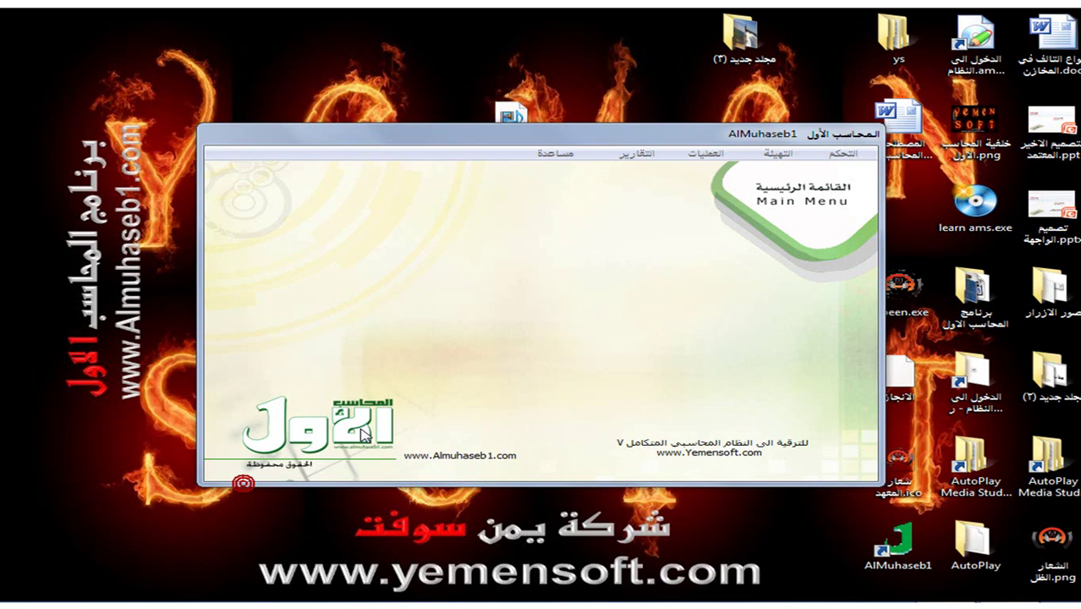
# Open the detailed sub-account statement report (كشف حساب فرعي تحليلي) and try to look up the account by name
pyautogui.click(689, 156)
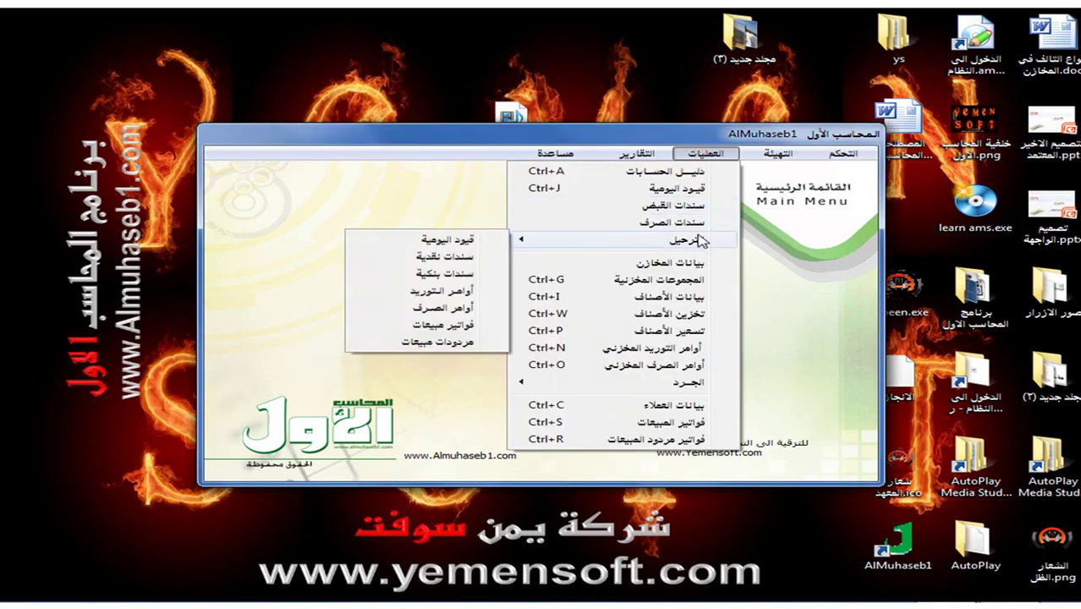
pyautogui.click(444, 199)
pyautogui.click(636, 153)
pyautogui.moveTo(604, 205)
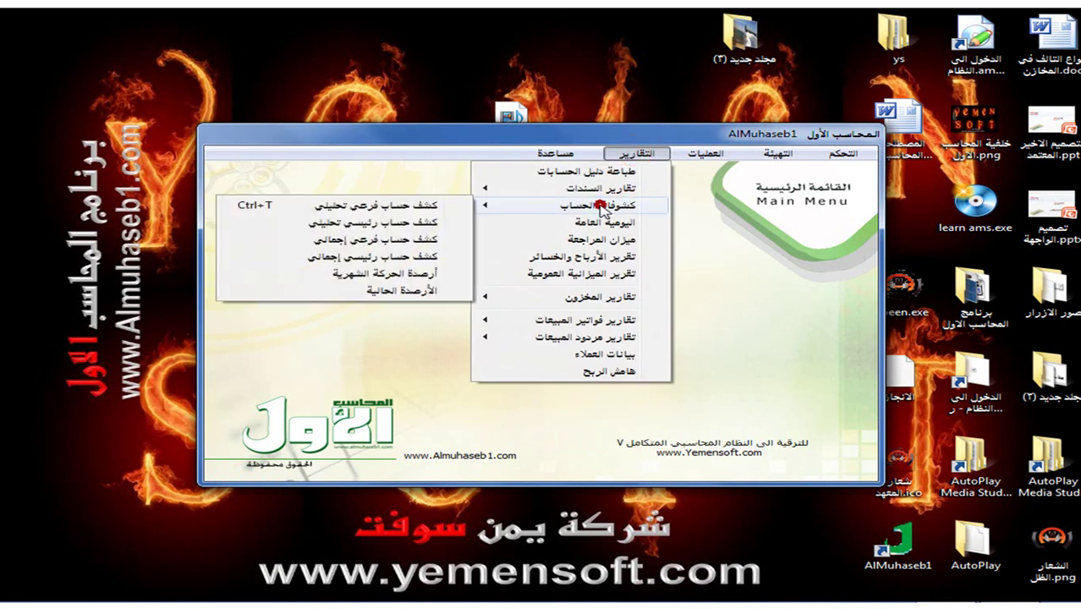
pyautogui.click(398, 204)
pyautogui.click(646, 273)
pyautogui.write('الصند')
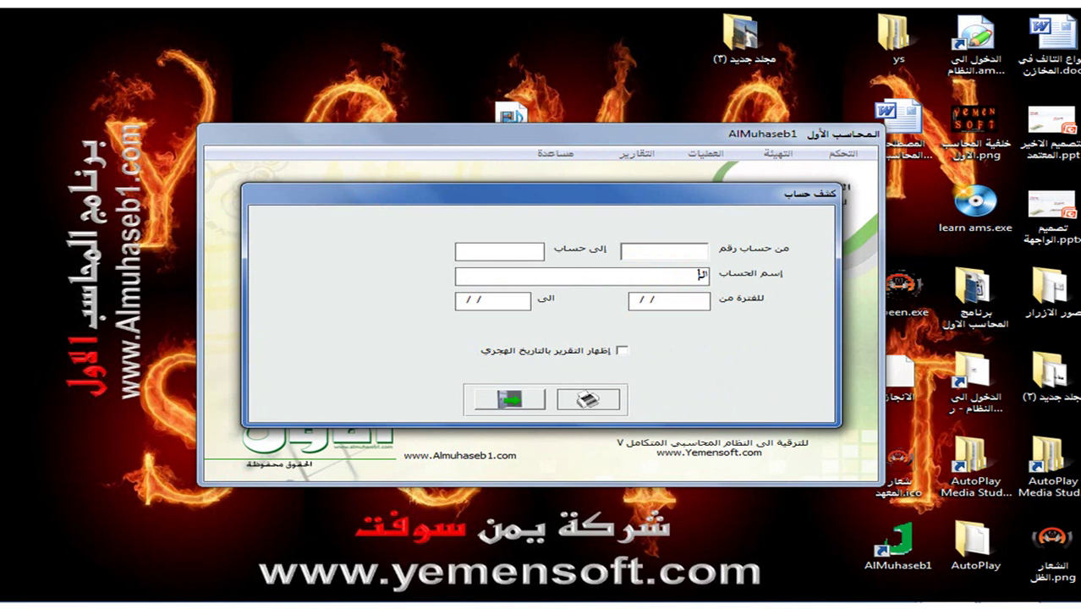
pyautogui.click(648, 275)
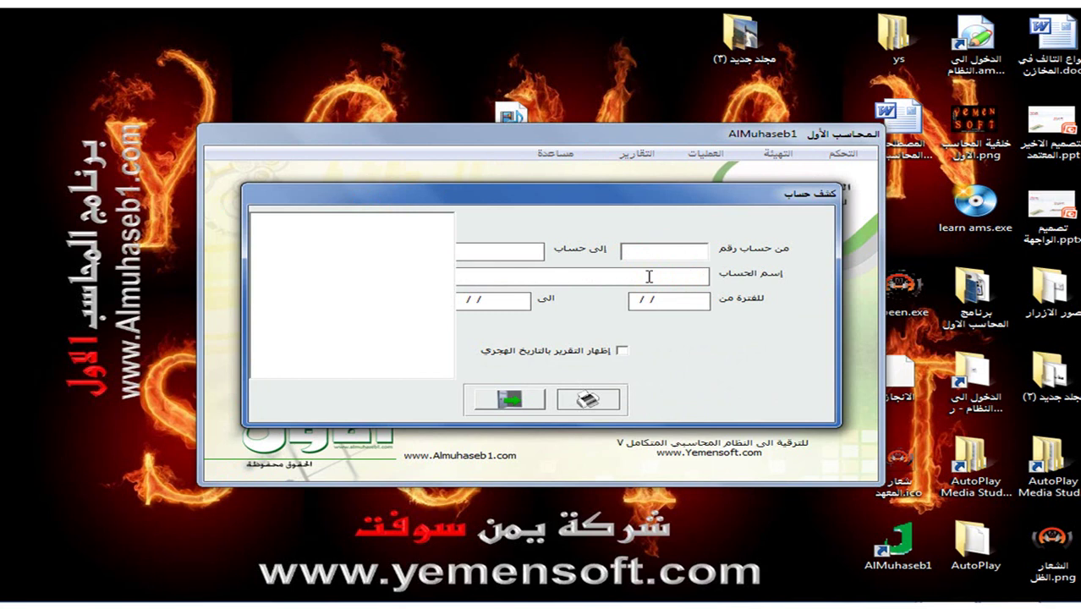
# Look up the account by its number prefix and choose شركة القمة لبيع السيارات for the statement
pyautogui.click(656, 251)
pyautogui.write('2210')
pyautogui.click(269, 219)
pyautogui.click(351, 244)
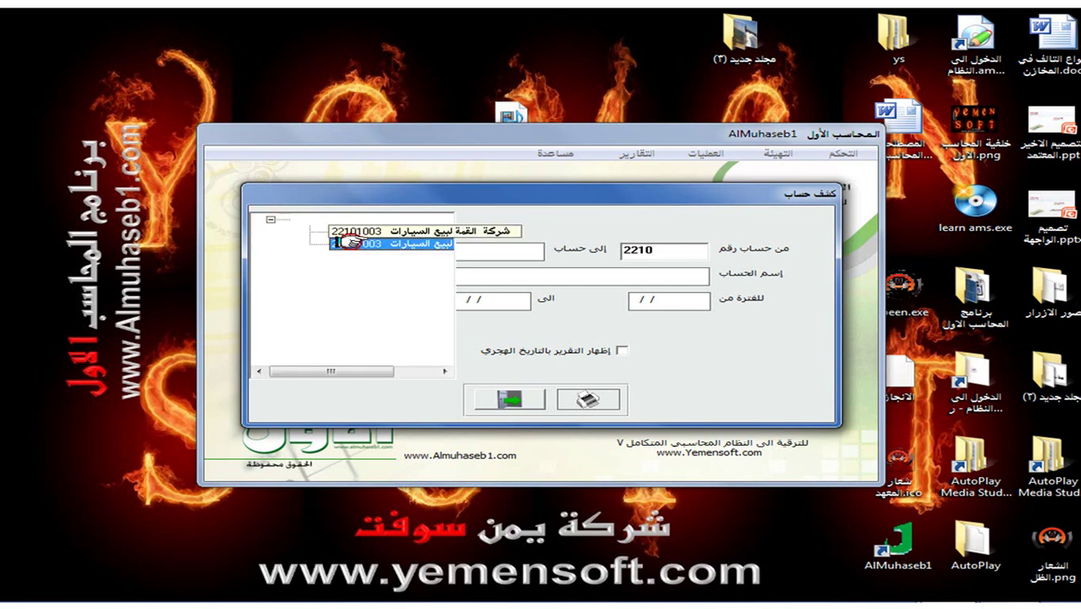
pyautogui.click(651, 253)
# Display the account statement for the period 01/01/12 to 30/09/12, and close the report and its window
pyautogui.click(634, 301)
pyautogui.write('010112300912')
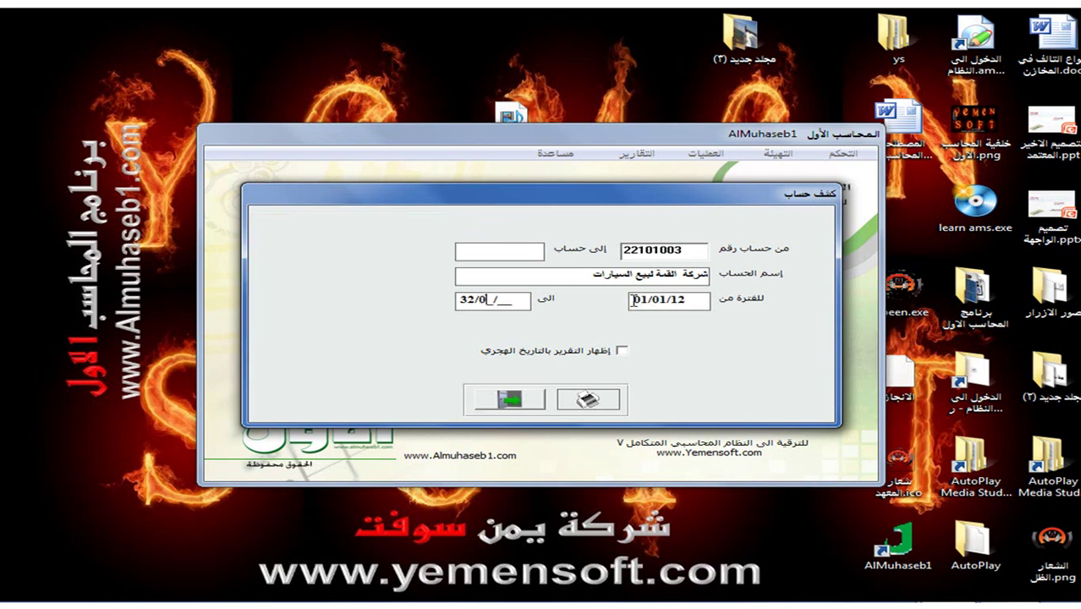
pyautogui.click(583, 401)
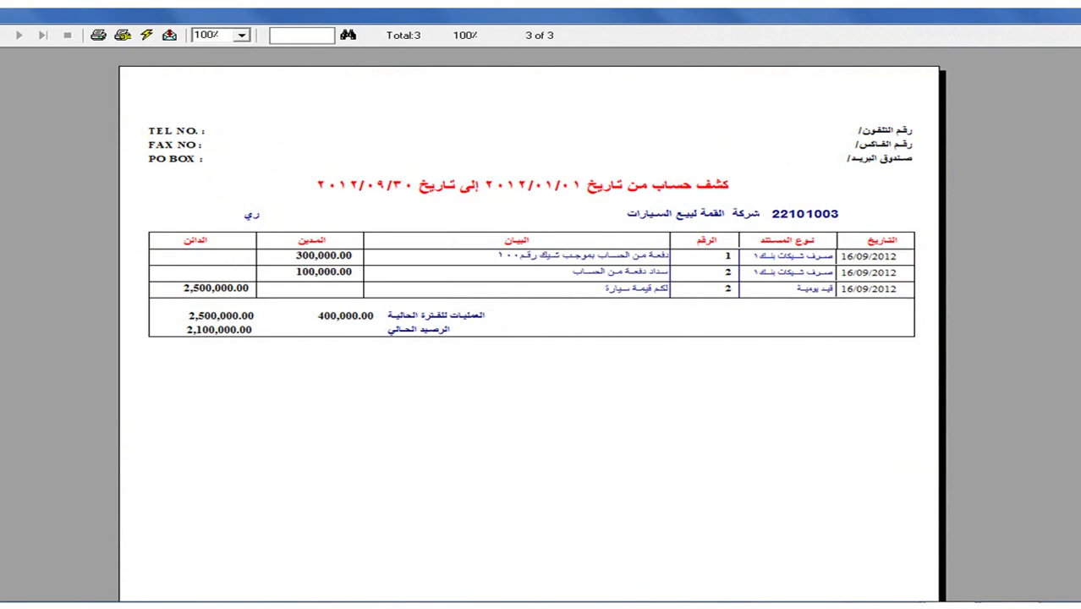
pyautogui.press('Escape')
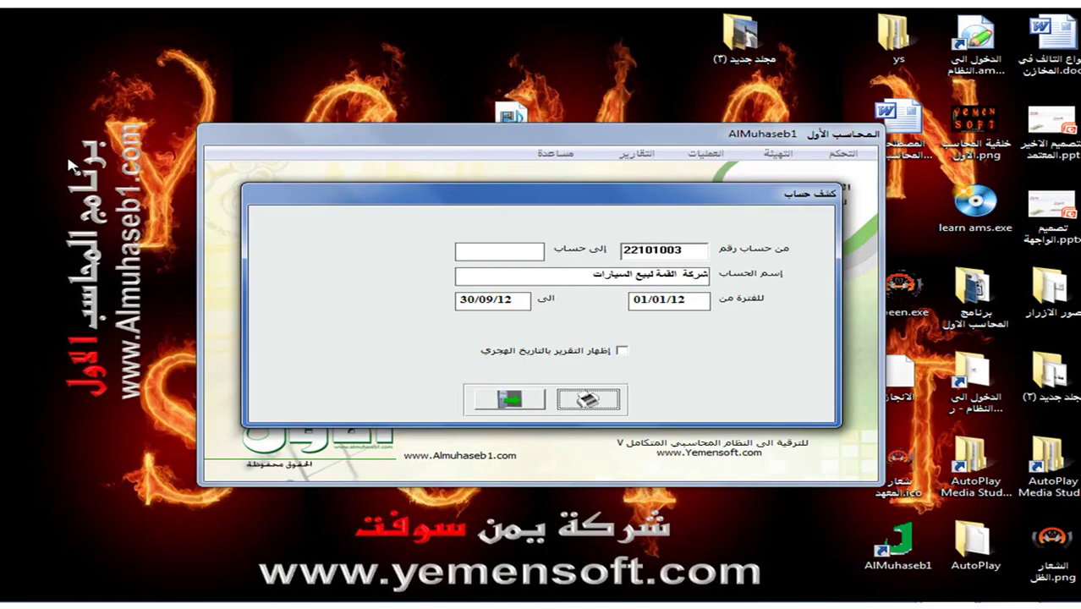
pyautogui.click(510, 399)
# Open the posting of cash vouchers (ترحيل سندات نقدية) and list the unposted payment vouchers of cash box 1
pyautogui.click(689, 158)
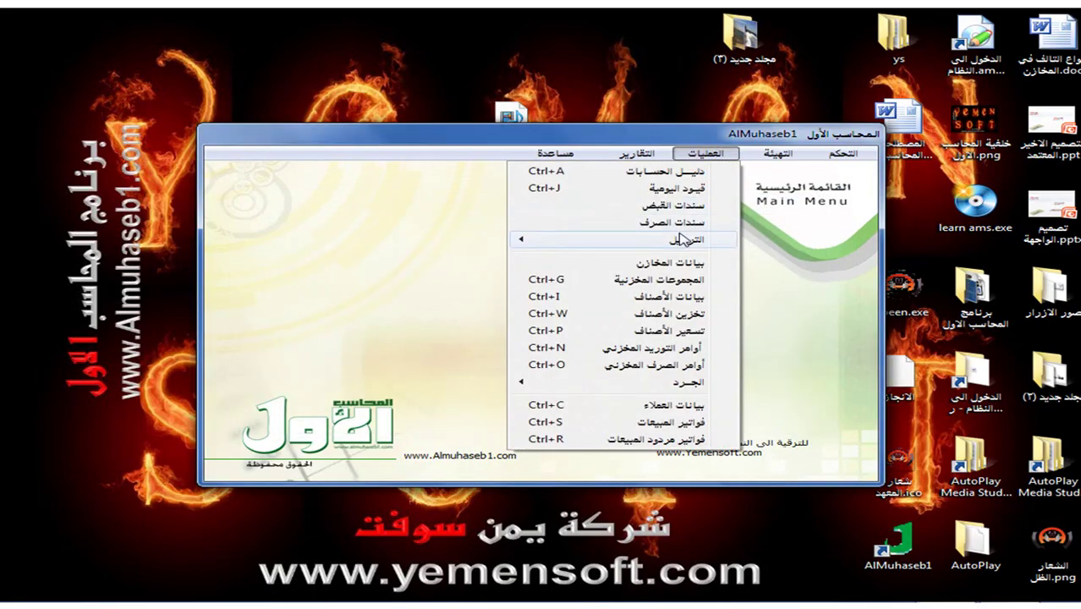
pyautogui.moveTo(674, 239)
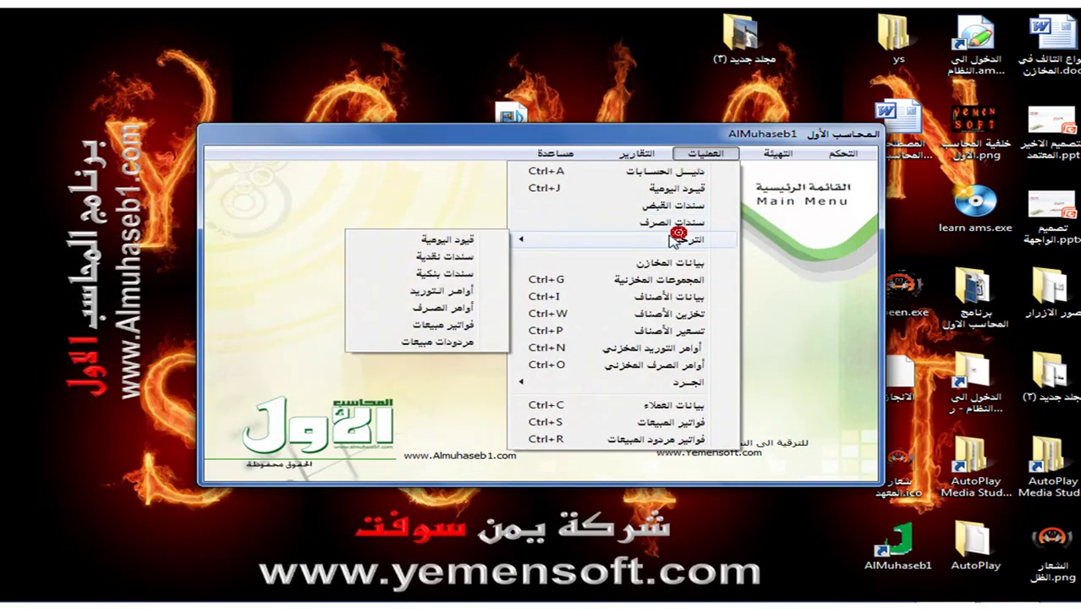
pyautogui.click(443, 256)
pyautogui.click(579, 358)
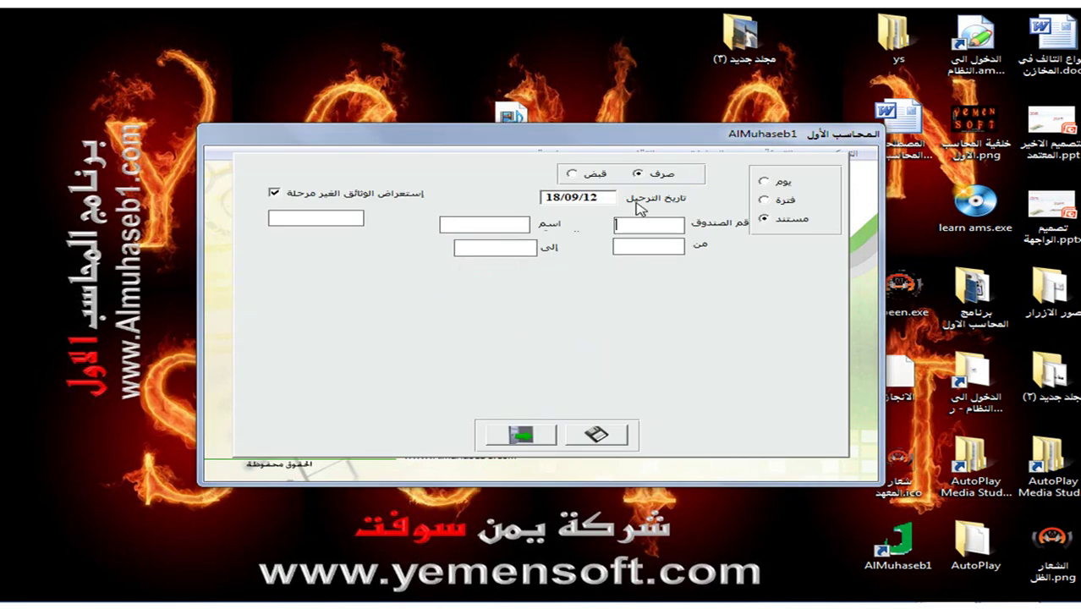
pyautogui.write('1')
pyautogui.press('Return')
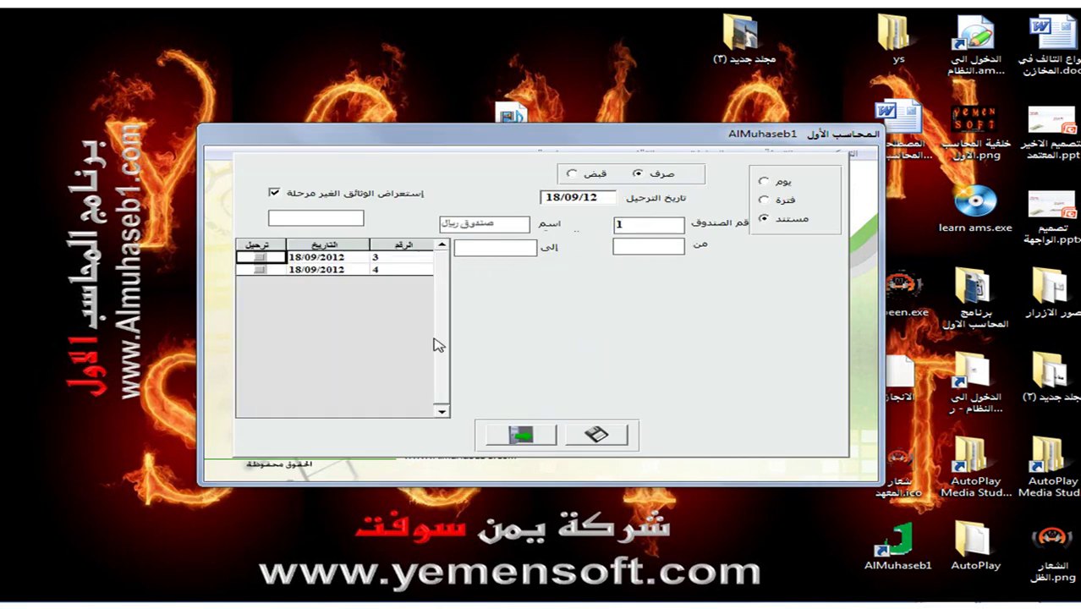
# Mark payment voucher 4 for posting, post it and close the posting window
pyautogui.click(257, 270)
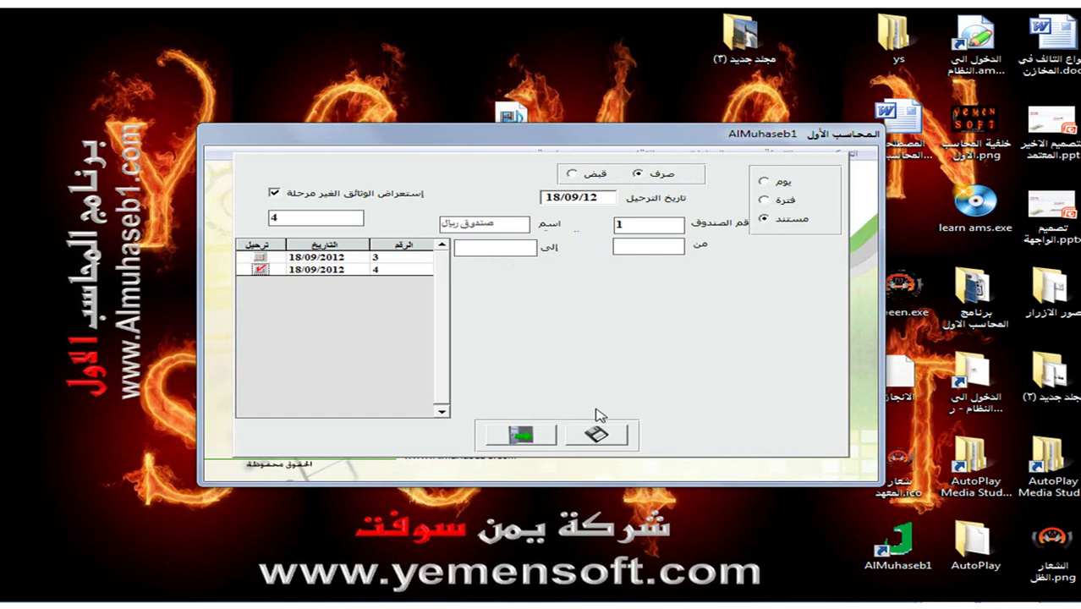
pyautogui.click(598, 435)
pyautogui.click(514, 434)
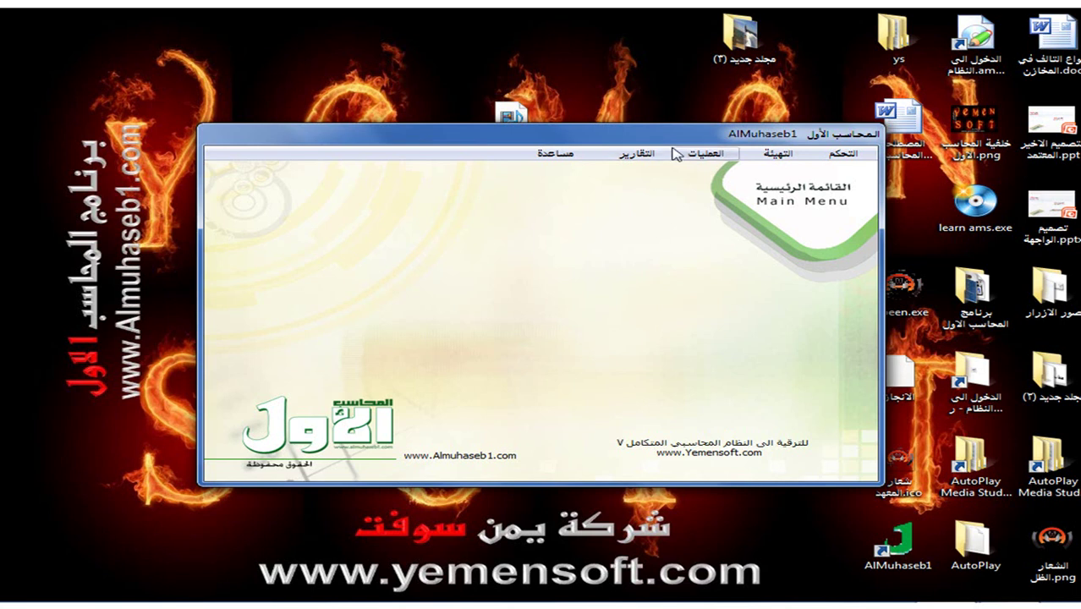
# Open the payment vouchers again and choose cash payment from cash box 1
pyautogui.click(702, 153)
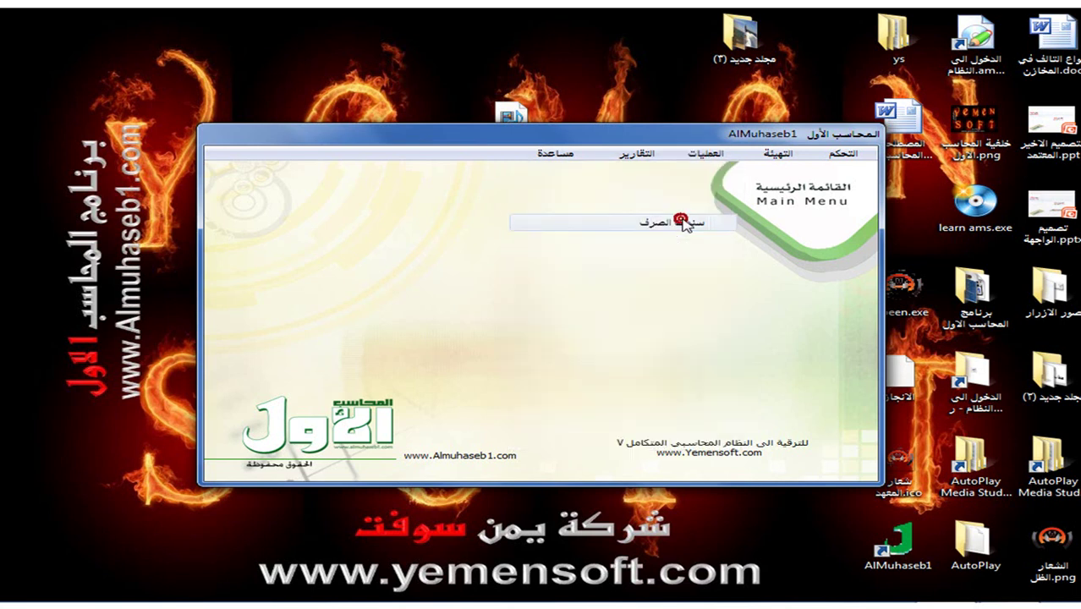
pyautogui.click(685, 221)
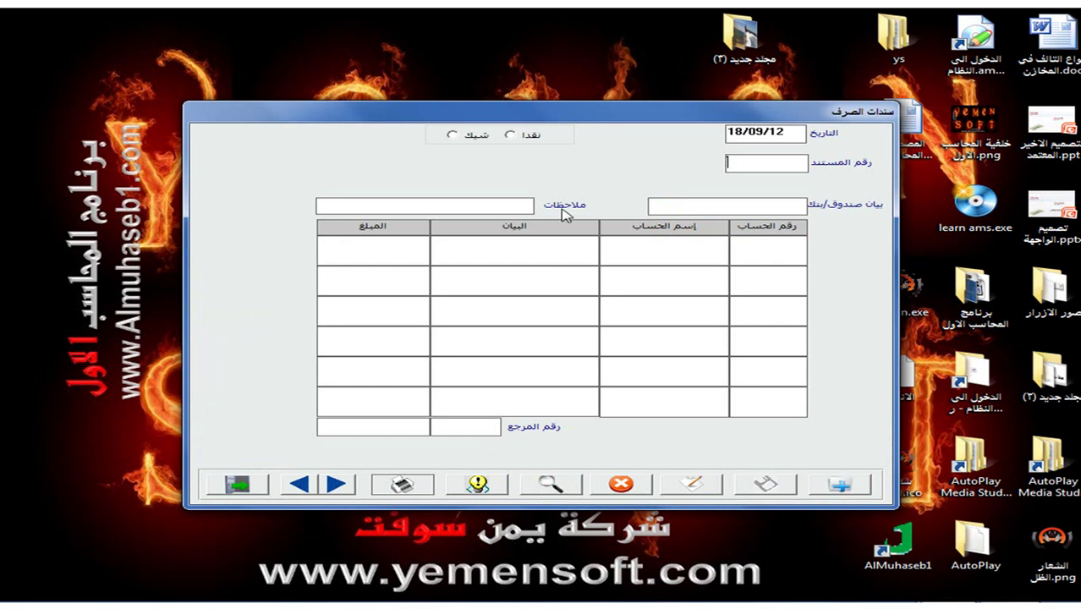
pyautogui.click(511, 139)
pyautogui.click(510, 138)
pyautogui.click(617, 137)
pyautogui.write('1')
pyautogui.press('Return')
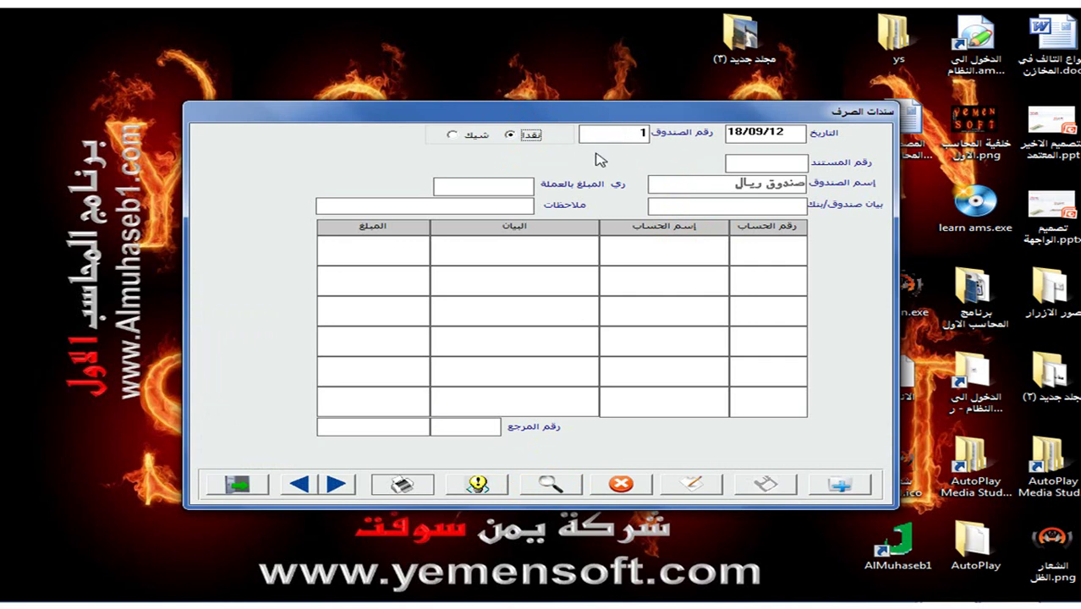
# List the available voucher document numbers for the cash box and close the payment vouchers
pyautogui.click(753, 165)
pyautogui.press('Return')
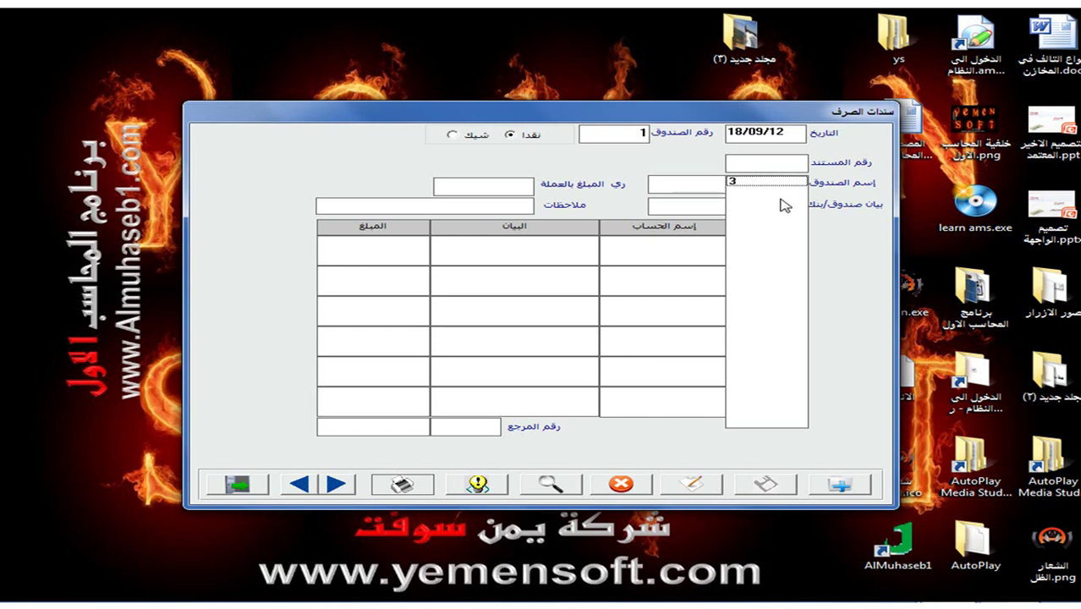
pyautogui.click(250, 487)
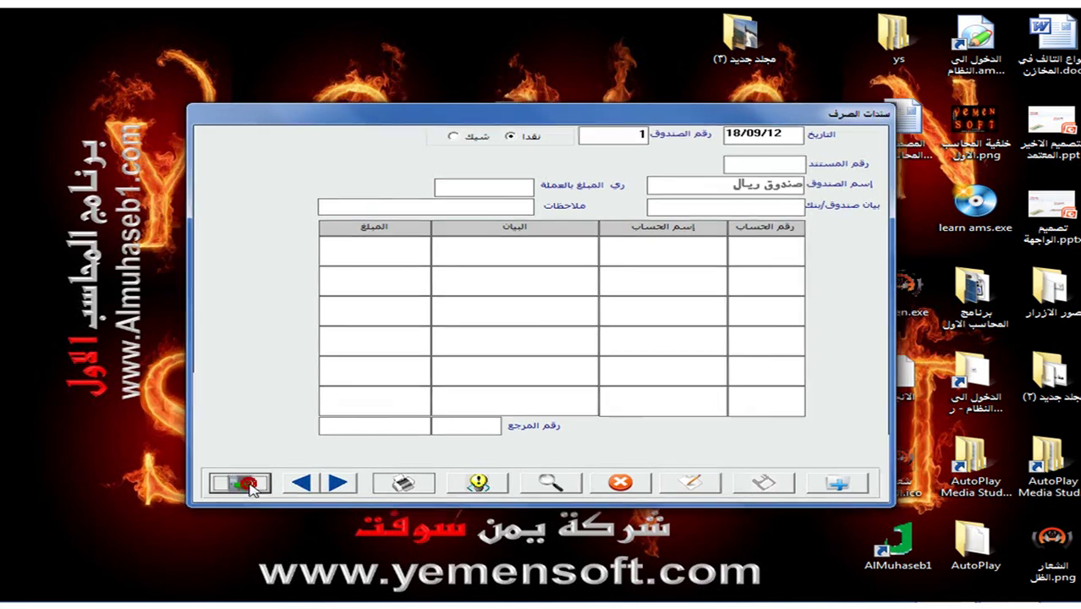
# Open the posting cancellation for cash vouchers (سندات نقدية) and cancel the posting of payment voucher 4 from cash box 1
pyautogui.click(838, 156)
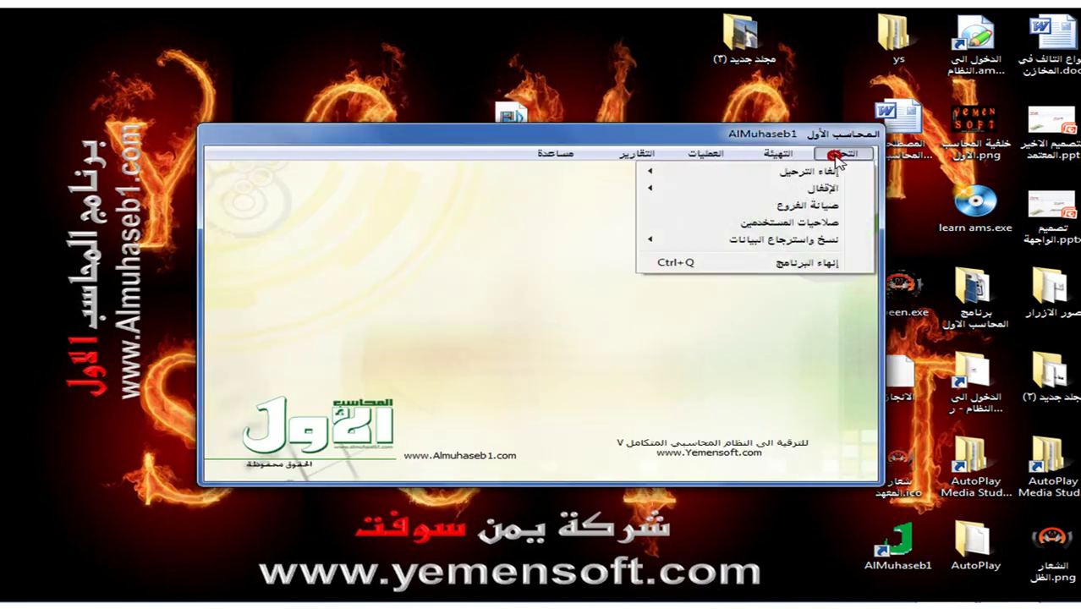
pyautogui.moveTo(714, 188)
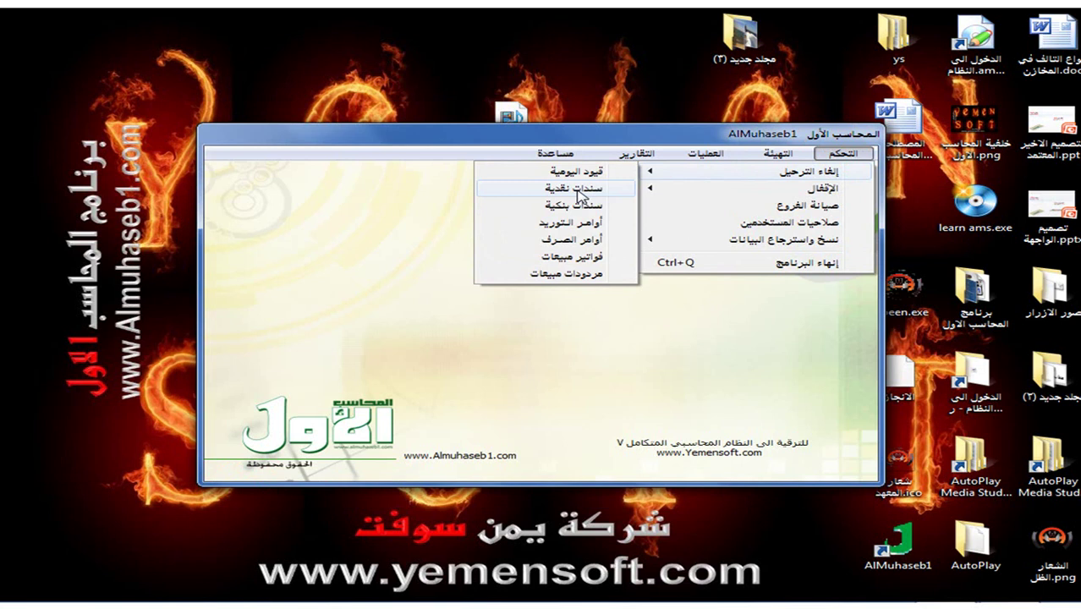
pyautogui.click(577, 189)
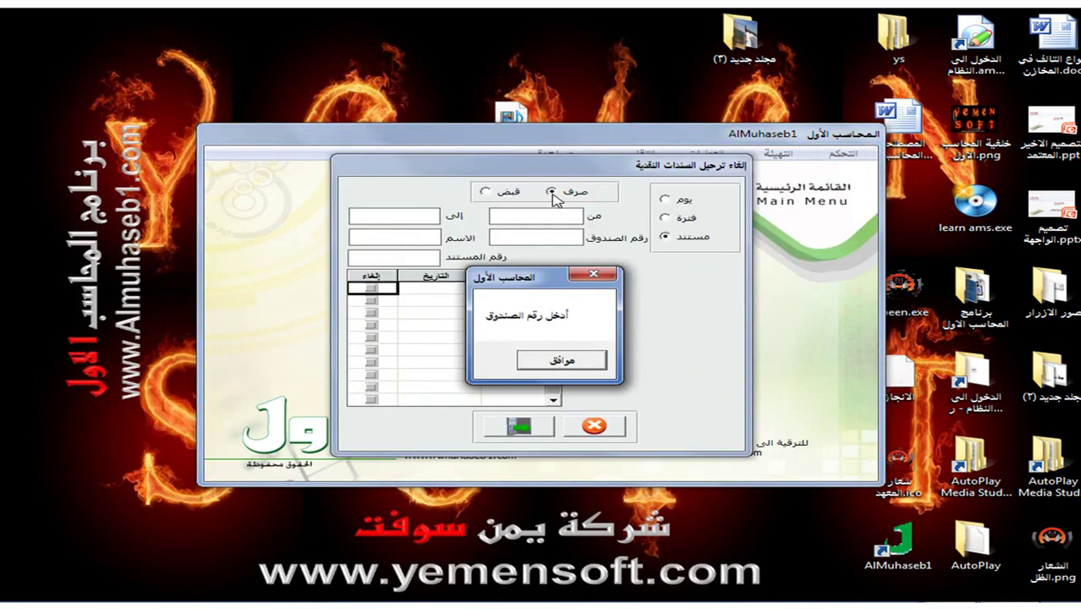
pyautogui.click(586, 362)
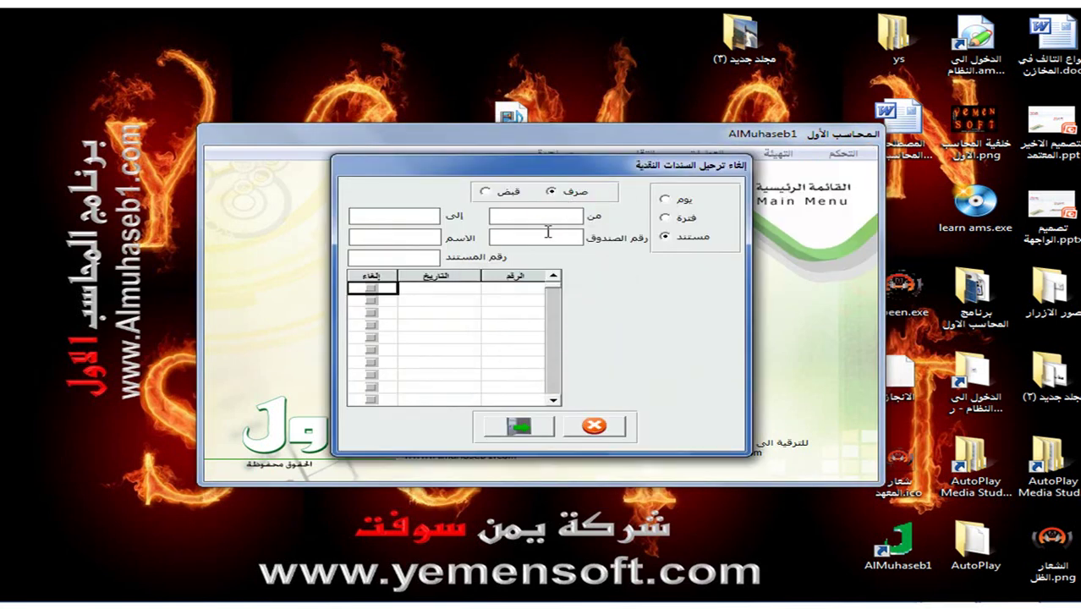
pyautogui.write('1')
pyautogui.press('Return')
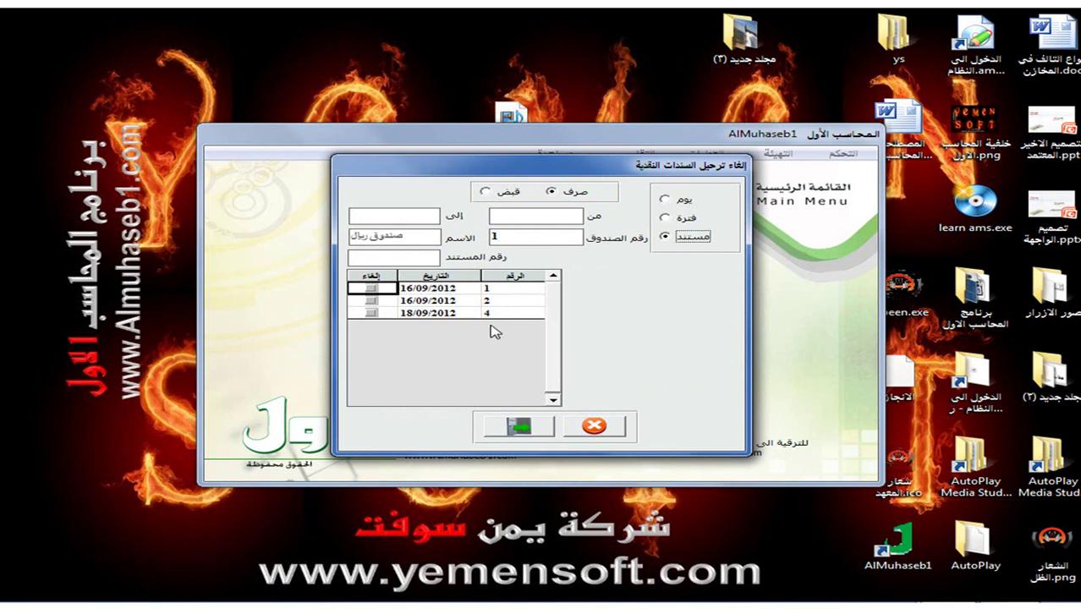
pyautogui.click(370, 313)
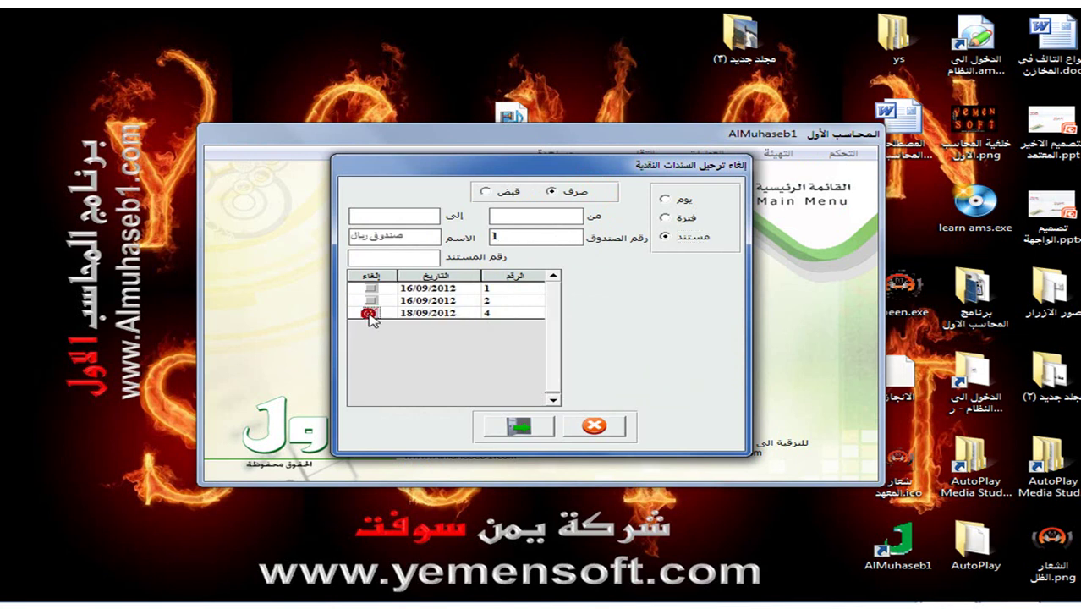
pyautogui.click(580, 425)
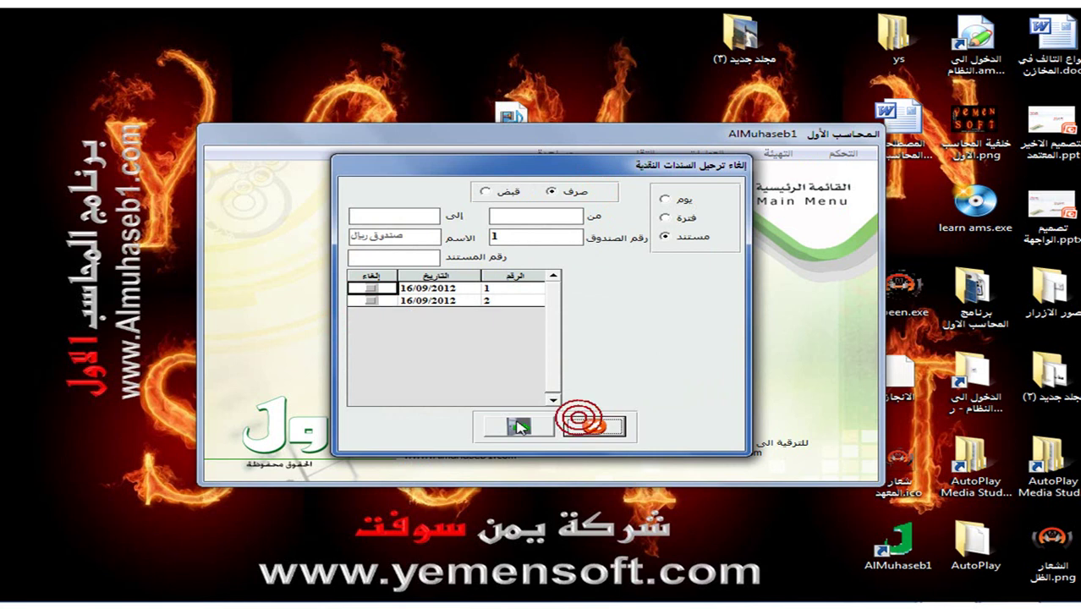
# Open the payment vouchers (سندات الصرف) and retrieve cash payment voucher 4 from cash box 1
pyautogui.click(701, 155)
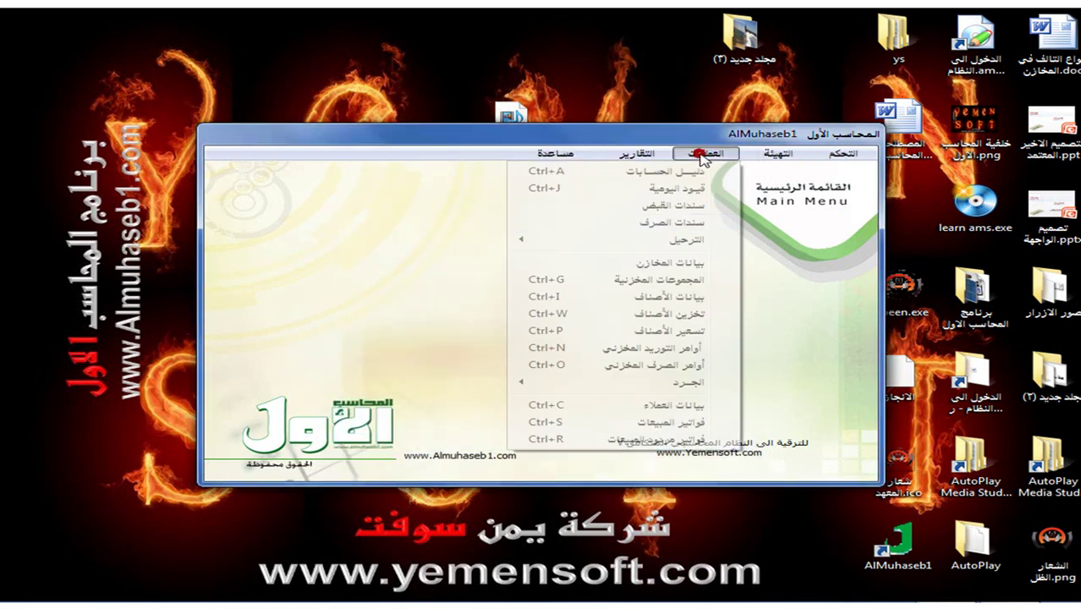
pyautogui.click(662, 223)
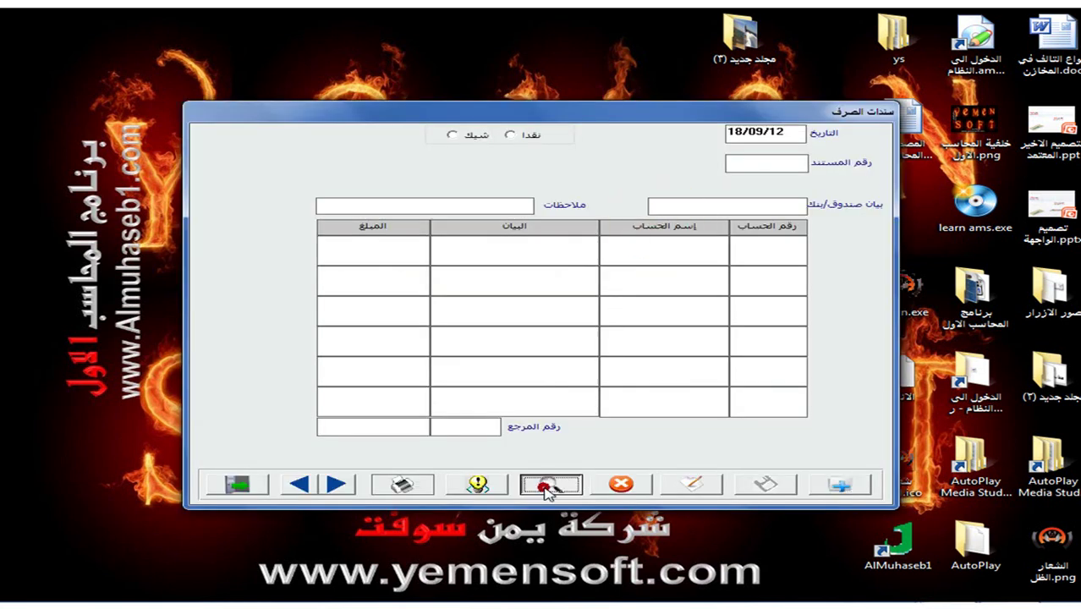
pyautogui.click(507, 137)
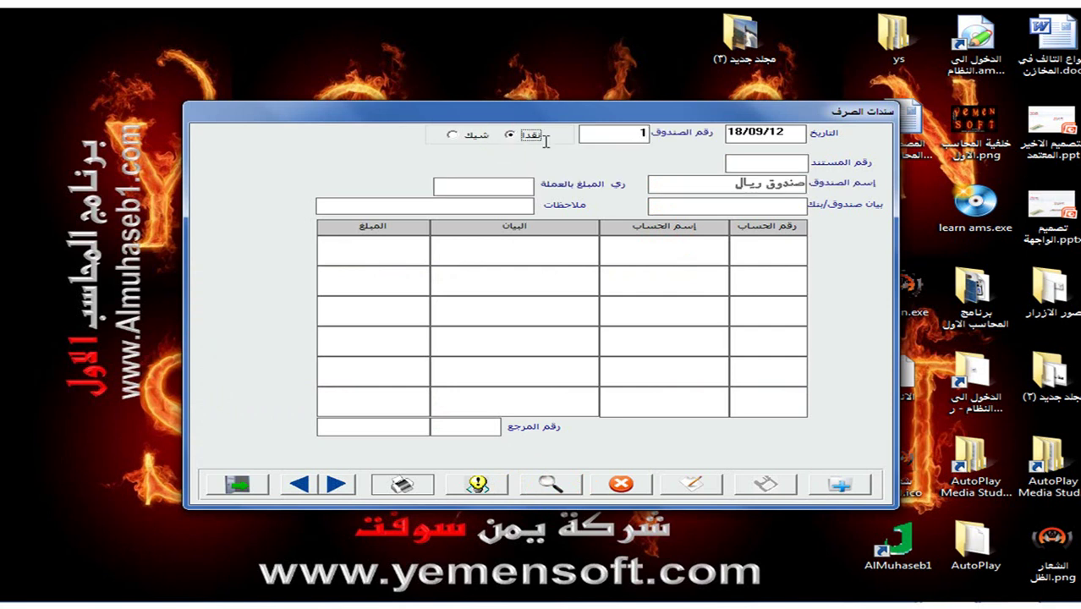
pyautogui.click(763, 160)
pyautogui.click(770, 163)
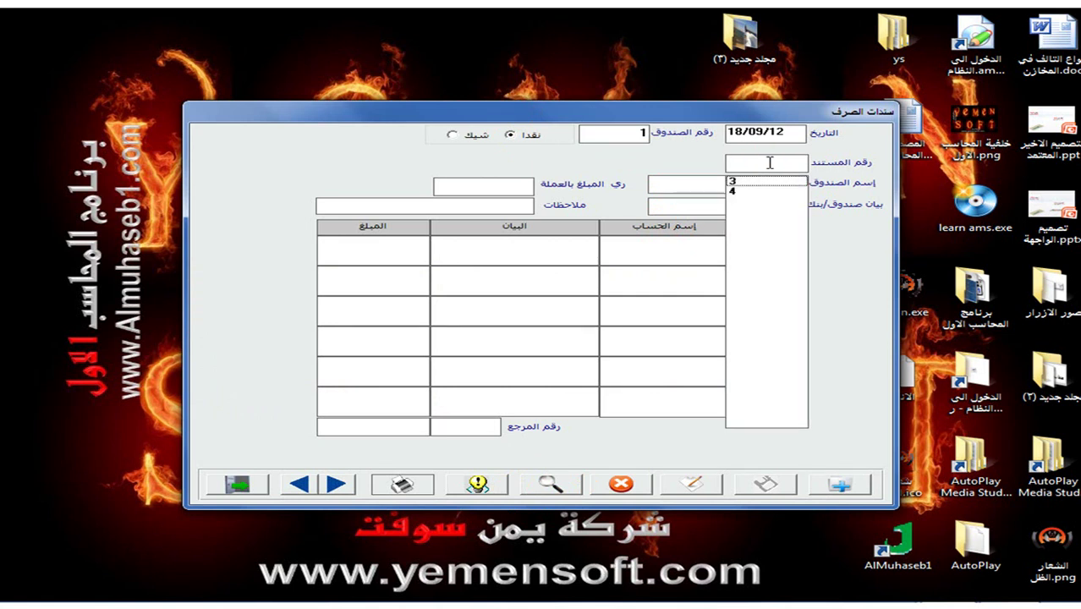
pyautogui.click(745, 192)
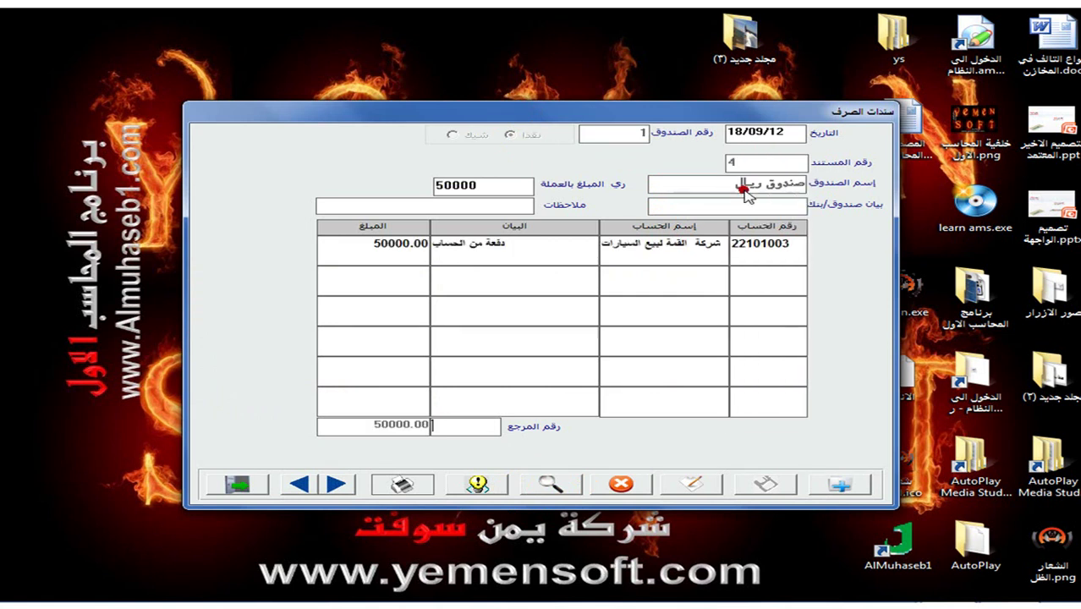
# Put payment voucher 4 in edit mode, save it and close the payment vouchers
pyautogui.click(690, 483)
pyautogui.click(620, 252)
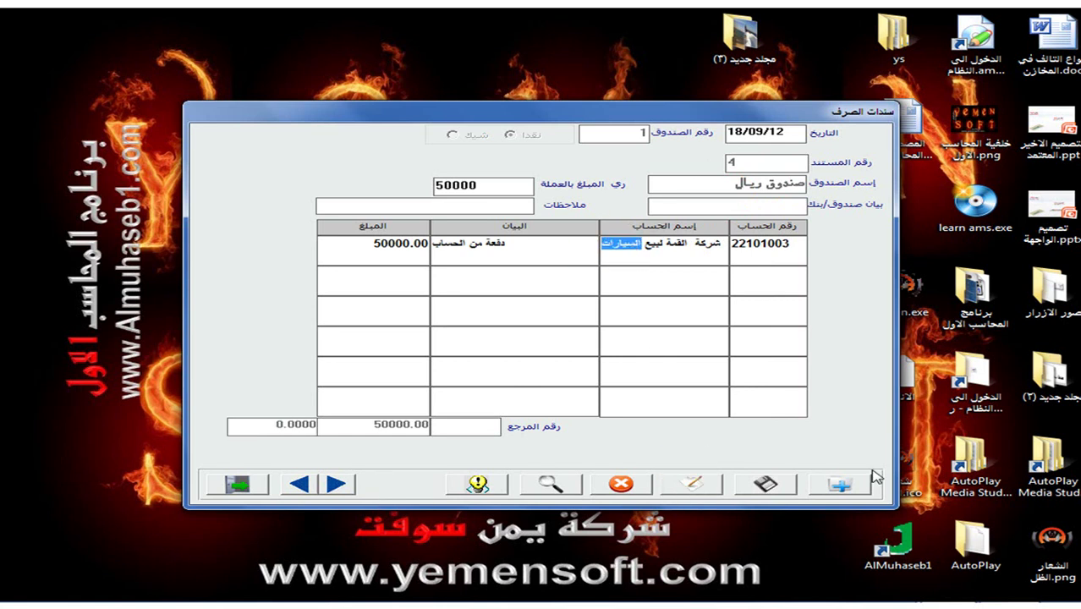
pyautogui.click(764, 483)
pyautogui.click(239, 484)
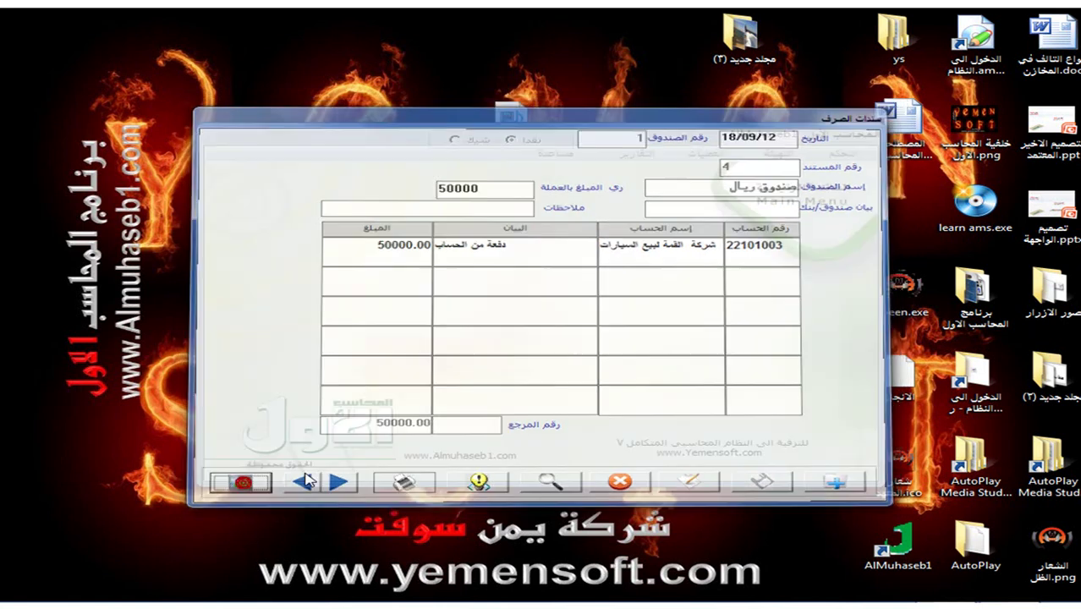
# Open the posting cancellation for sales invoices (فواتير مبيعات), cancel the posting of invoice 3 and close the window
pyautogui.click(841, 155)
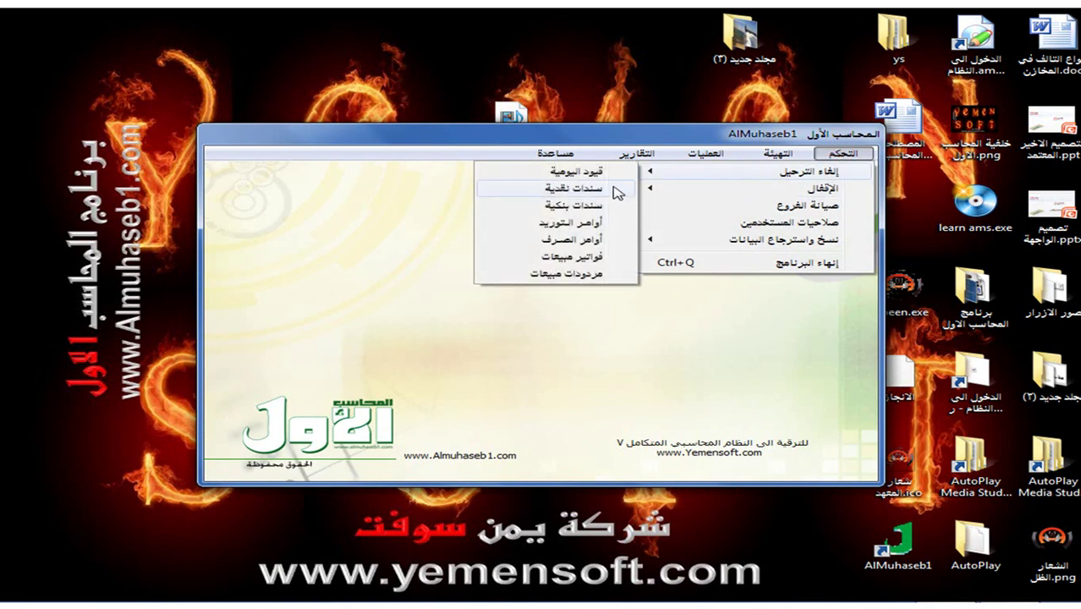
pyautogui.click(575, 258)
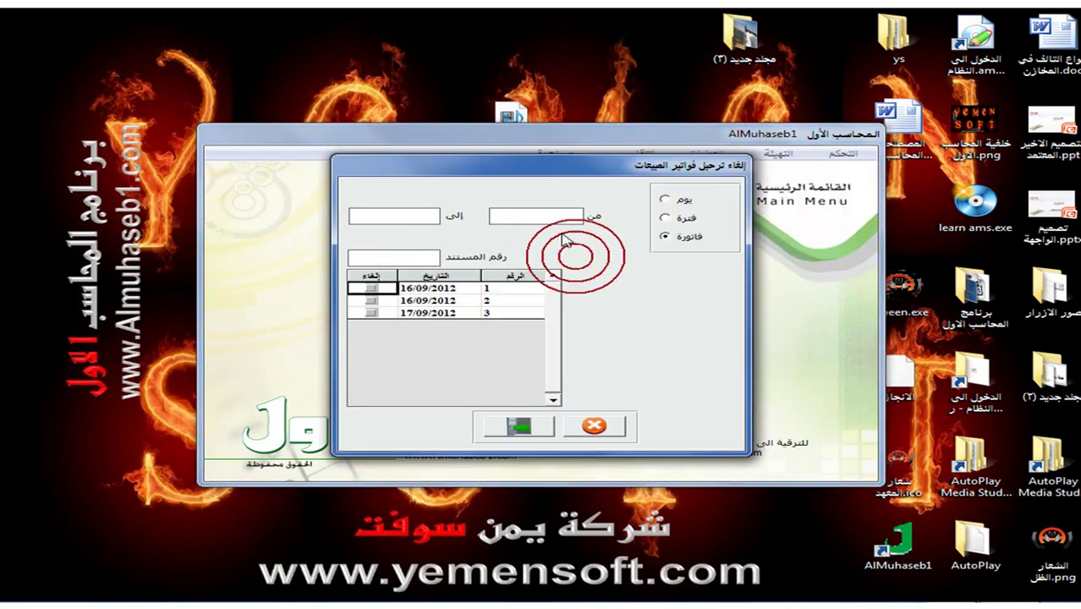
pyautogui.click(372, 312)
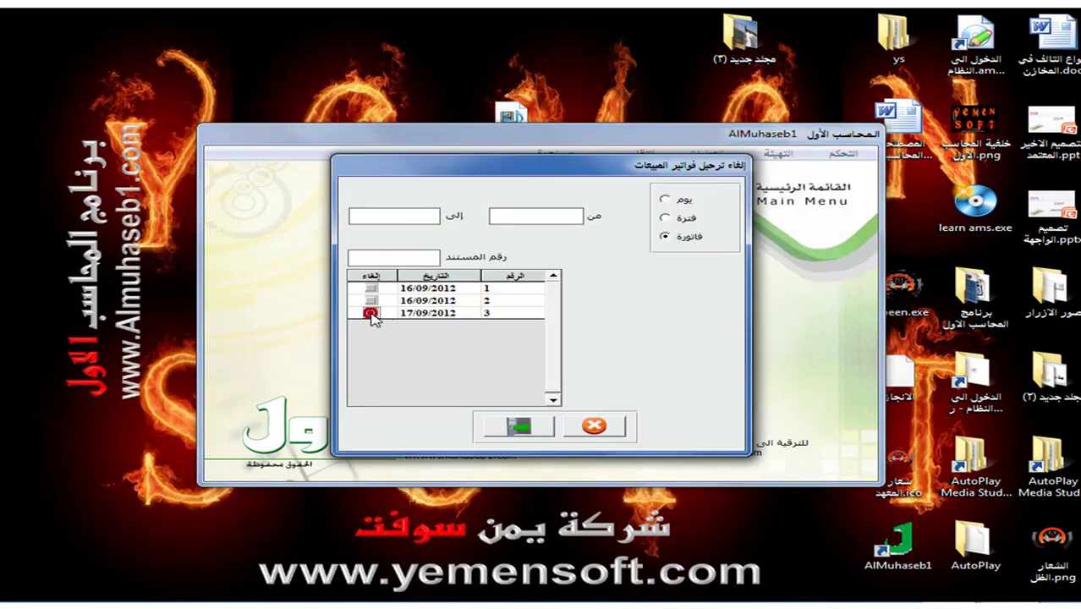
pyautogui.click(593, 426)
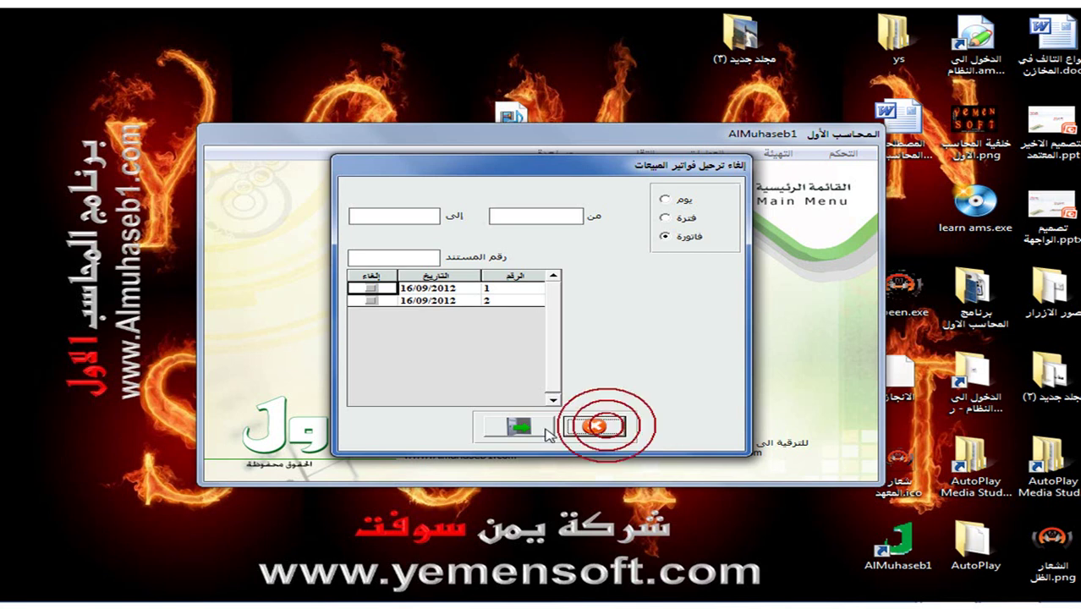
pyautogui.click(545, 430)
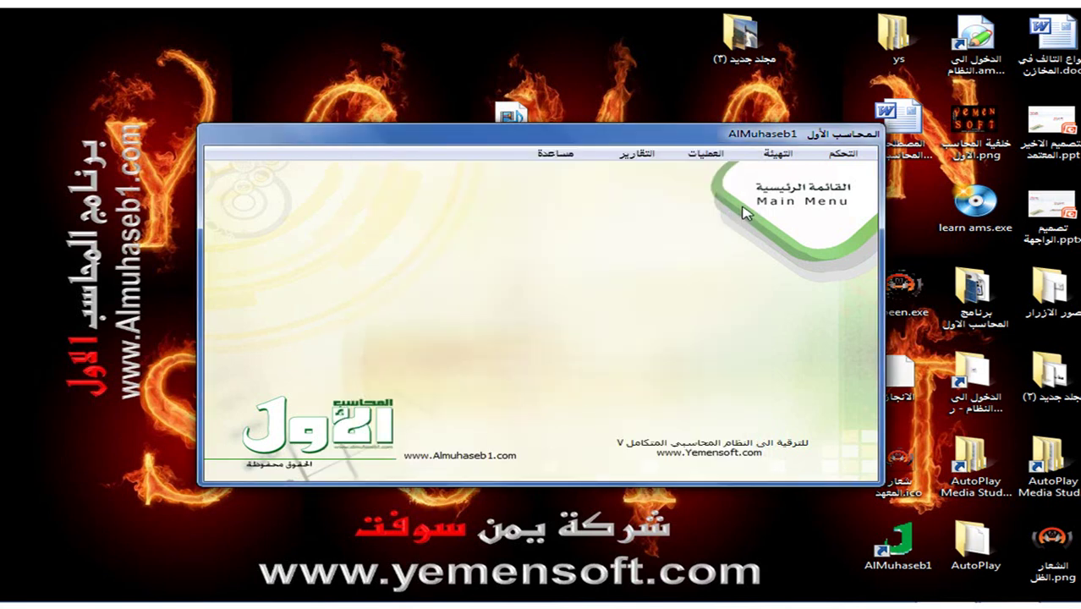